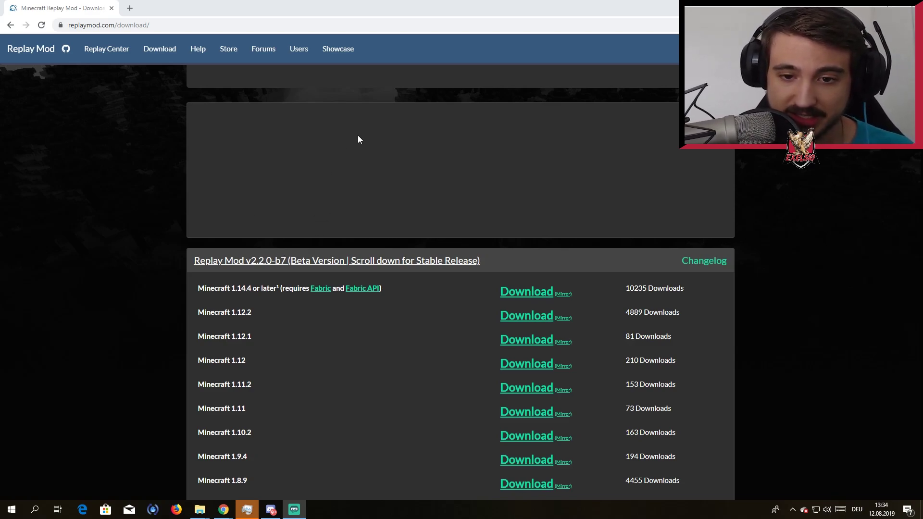
Open the Fabric and Fabric API pages linked from the Minecraft 1.14.4 entry in separate tabs.
middle_click(318, 291)
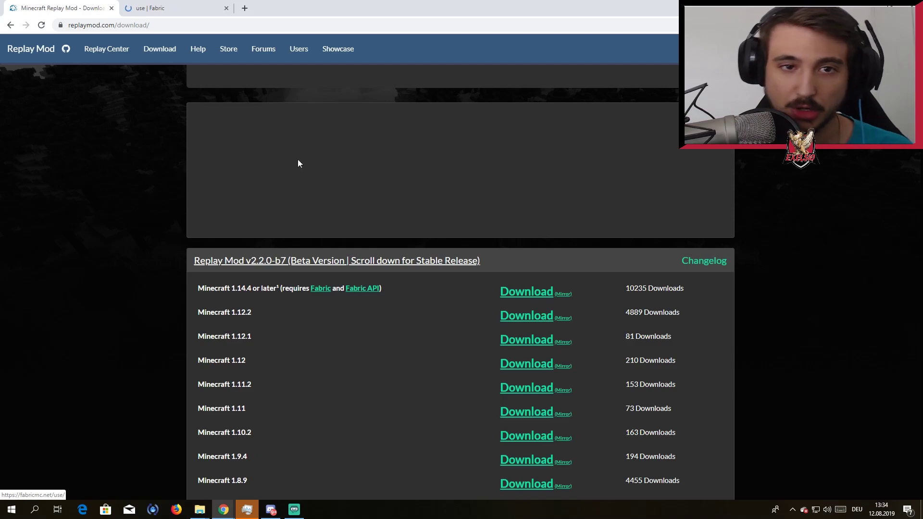
left_click(173, 5)
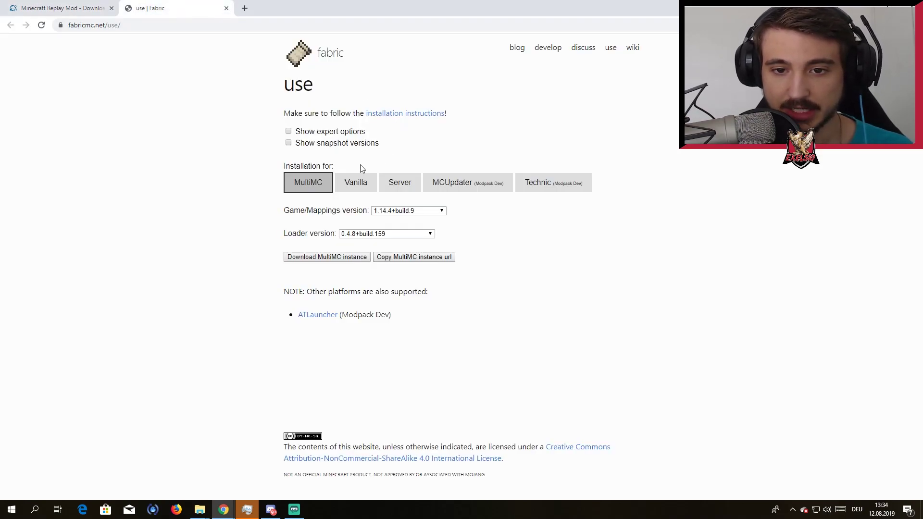
left_click(58, 5)
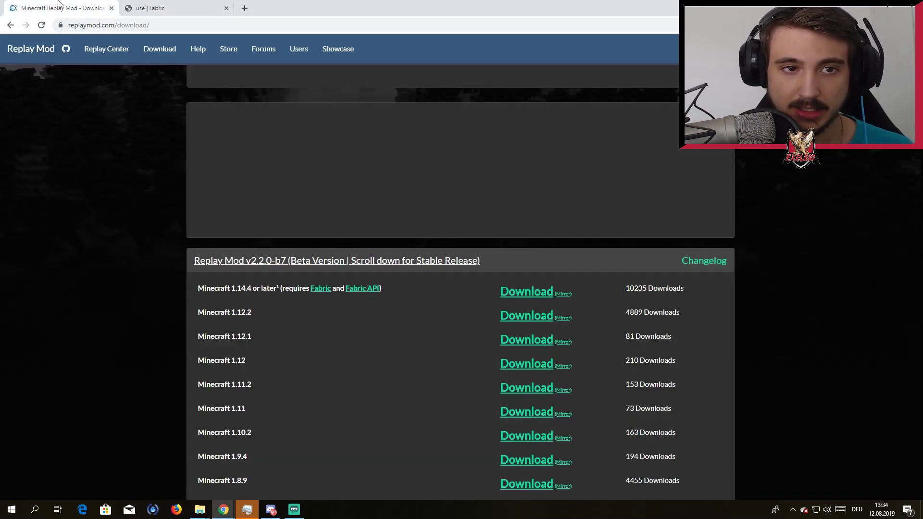
middle_click(350, 289)
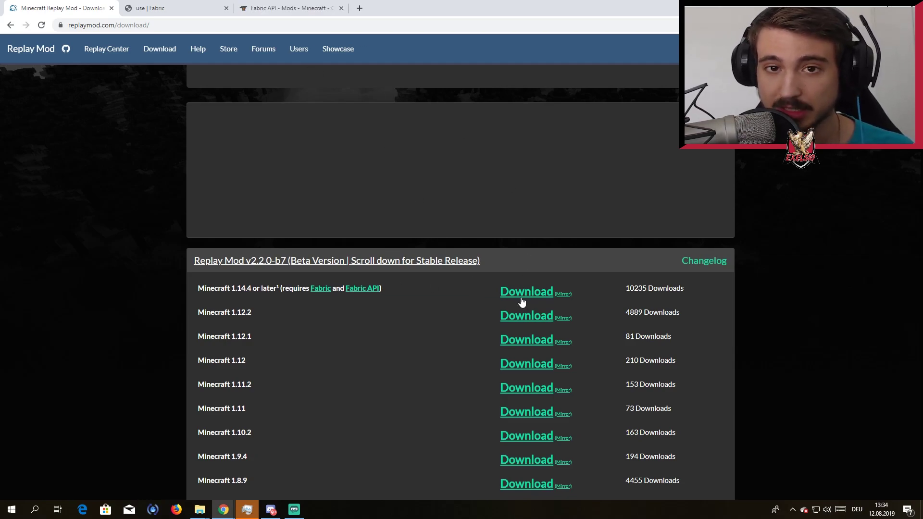
Download the Windows EXE of Fabric installer version 0.5.0.33 for a Vanilla installation.
left_click(176, 8)
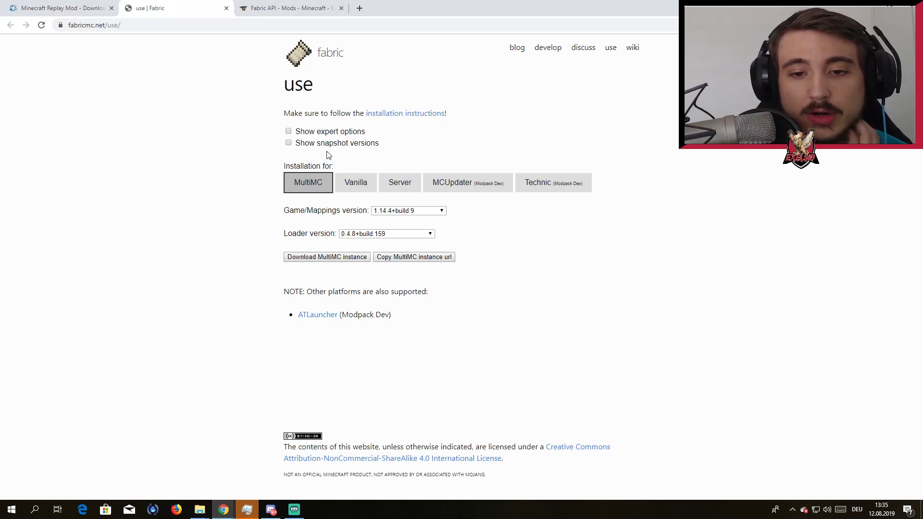
left_click(354, 183)
left_click(413, 212)
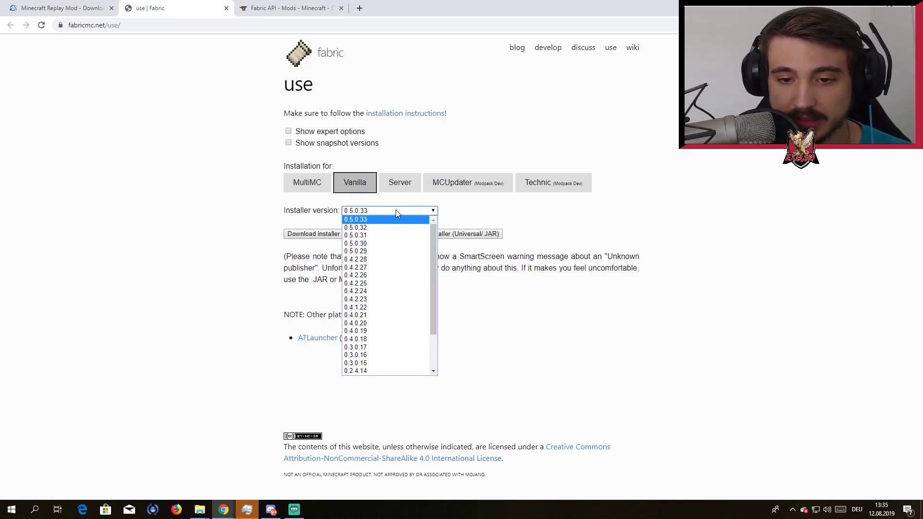
left_click(396, 211)
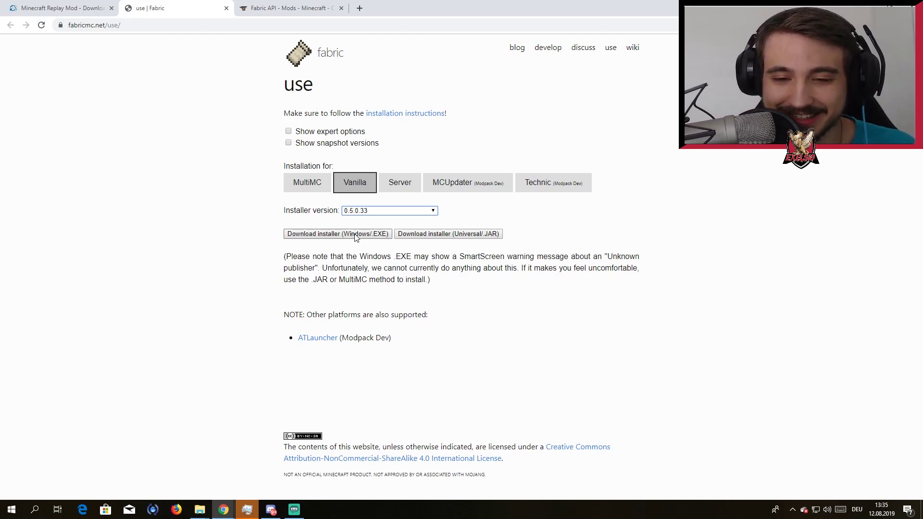
left_click(320, 236)
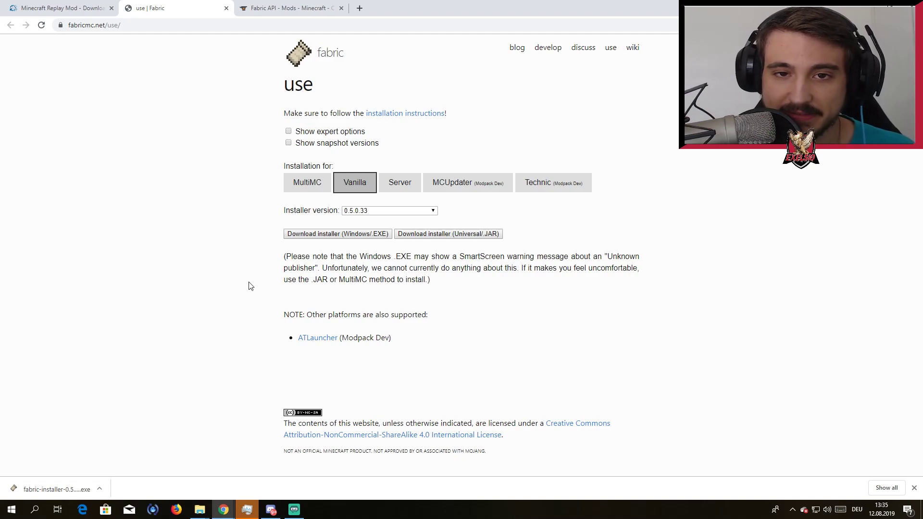
Download the [1.14.4] Fabric API 0.3.1 build 208 main file from CurseForge and keep the JAR.
left_click(59, 8)
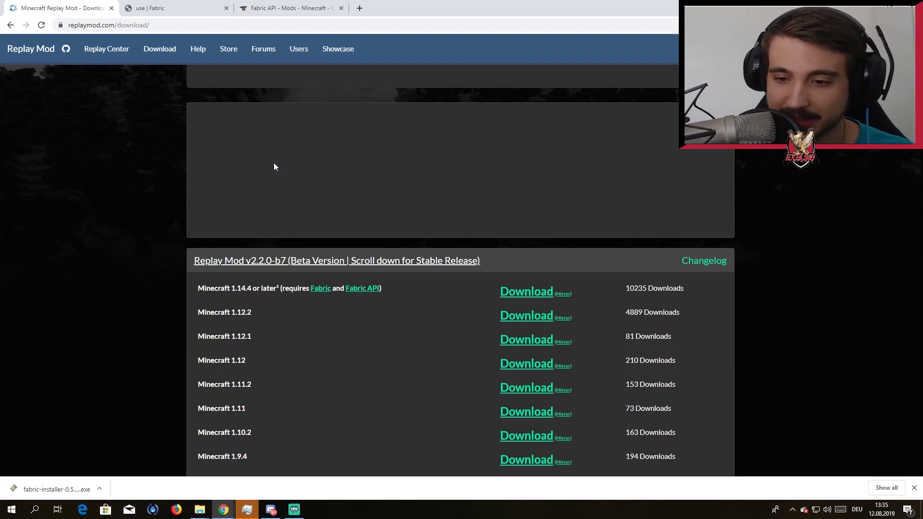
left_click(367, 290)
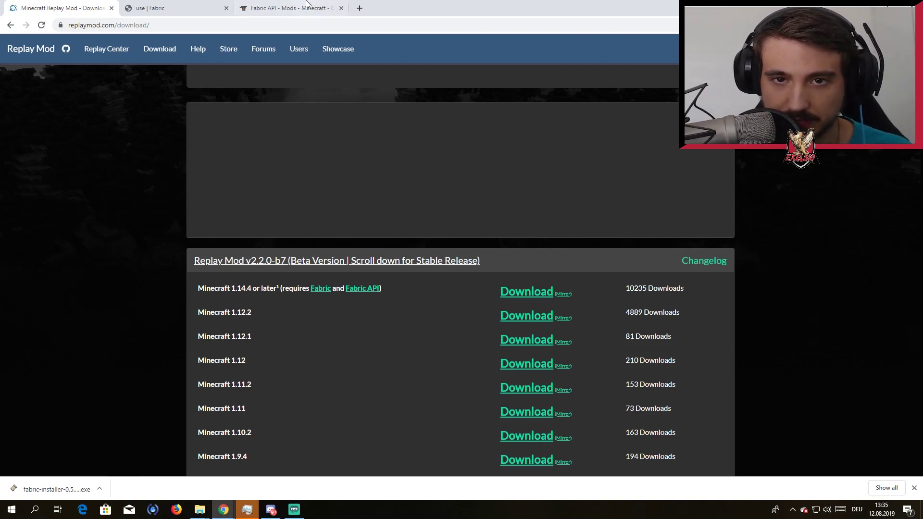
scroll(423, 236, "down", 1)
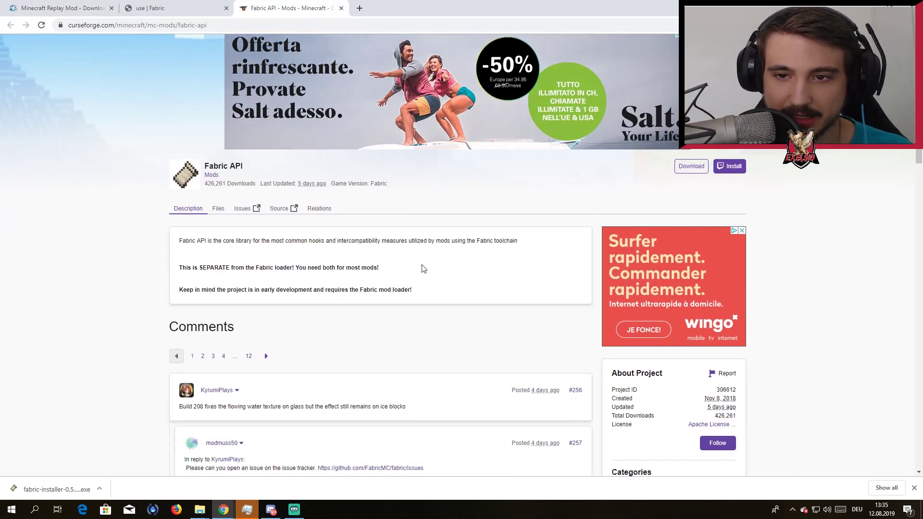
scroll(447, 250, "down", 2)
scroll(471, 237, "up", 1)
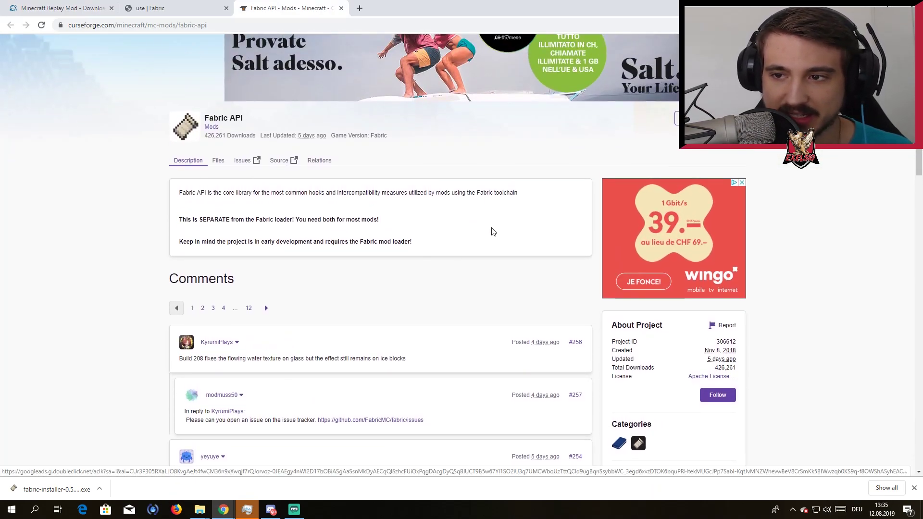
left_click(221, 166)
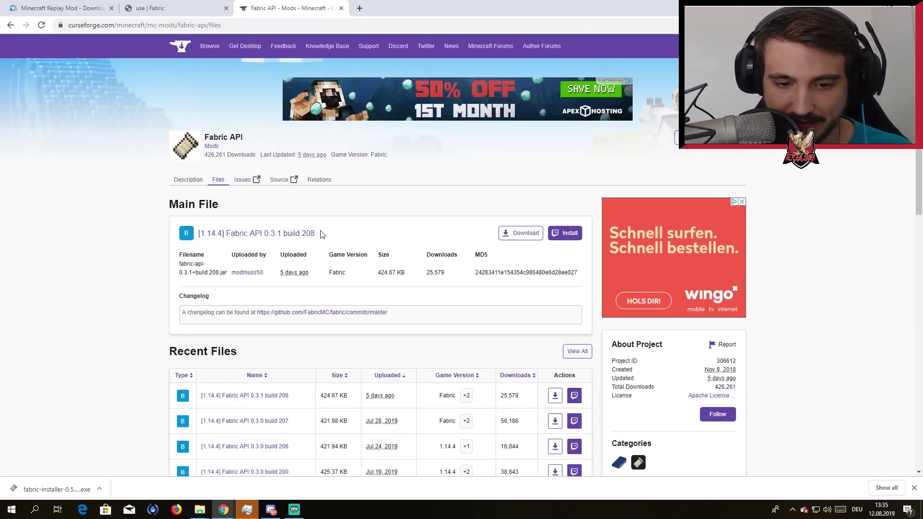
scroll(383, 226, "down", 1)
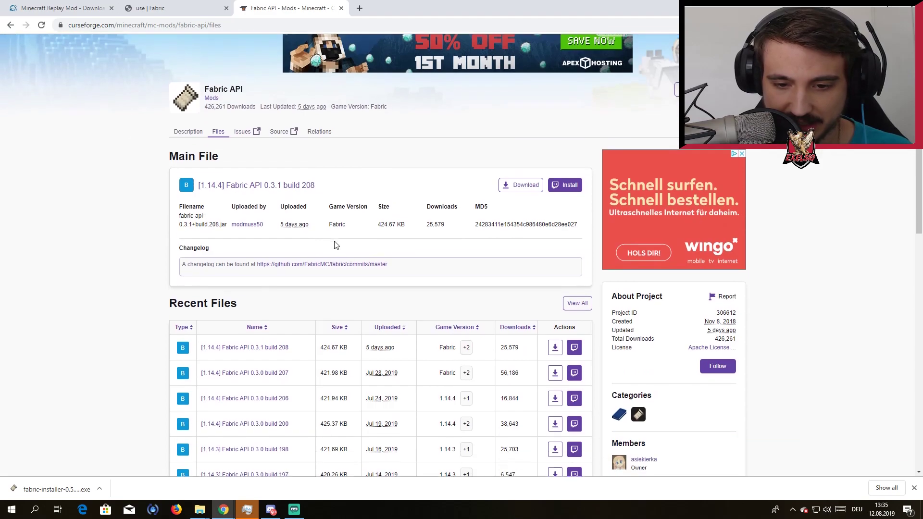
left_click(519, 191)
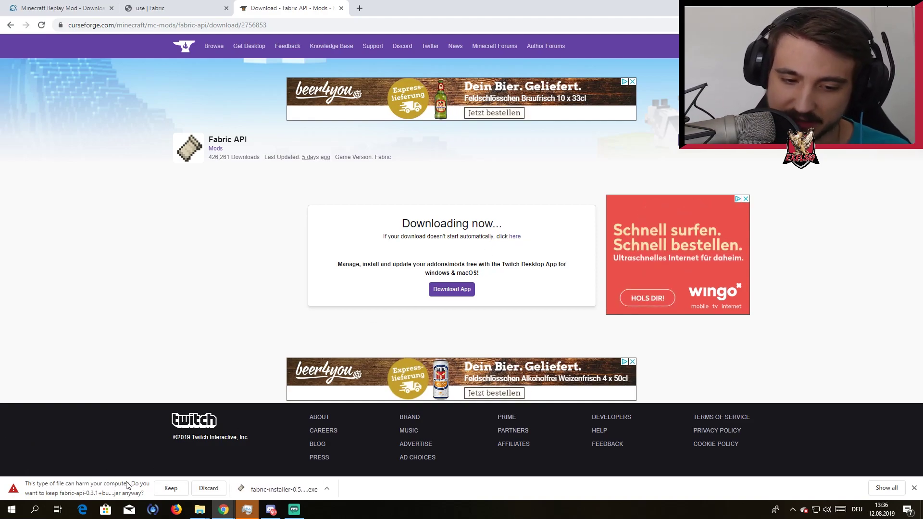
left_click(170, 488)
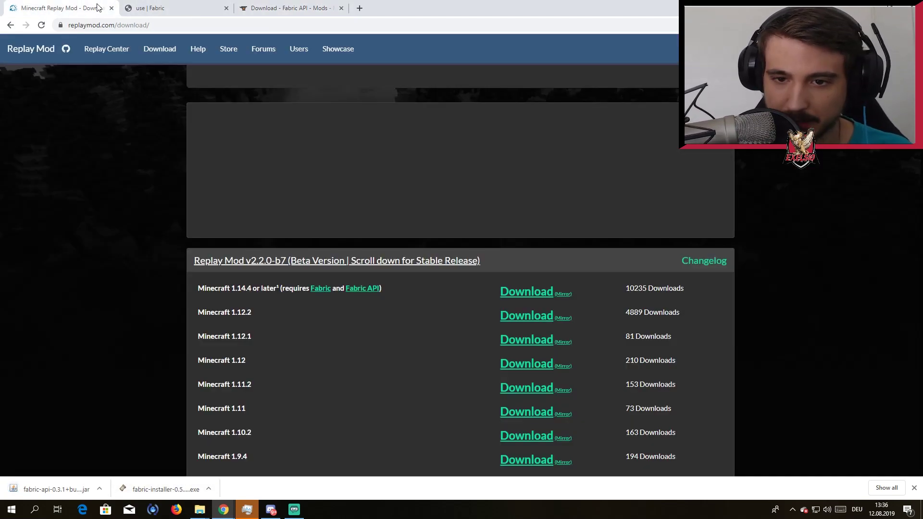
Download Replay Mod v2.2.0-b7 for Minecraft 1.14.4 through AdFly, refusing the notification requests and keeping the JAR.
left_click(76, 8)
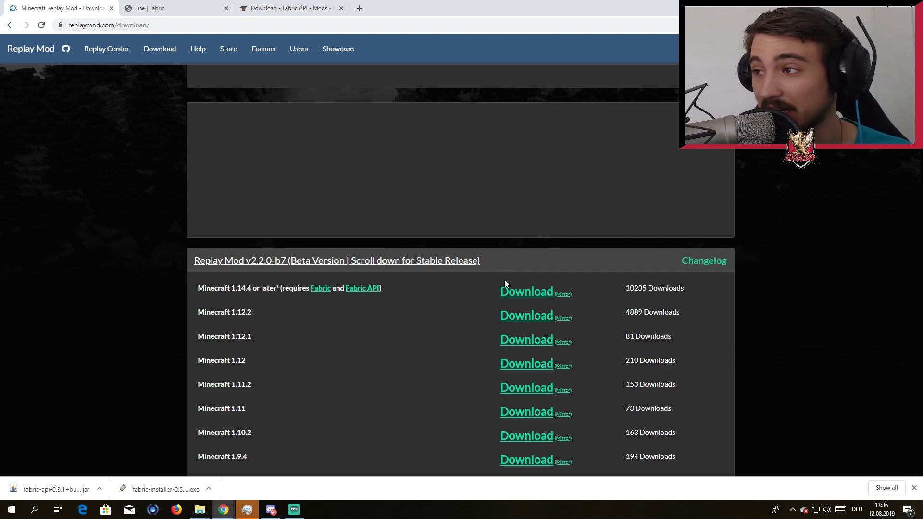
left_click(531, 291)
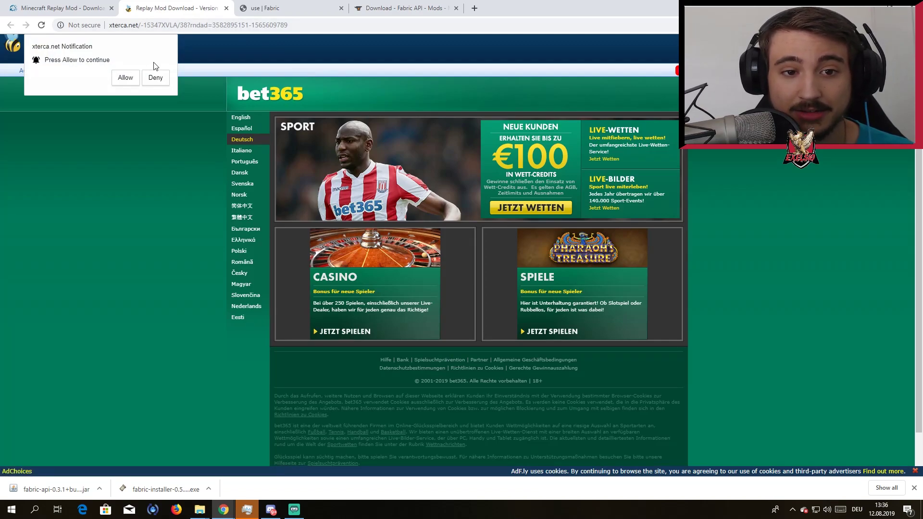
left_click(155, 78)
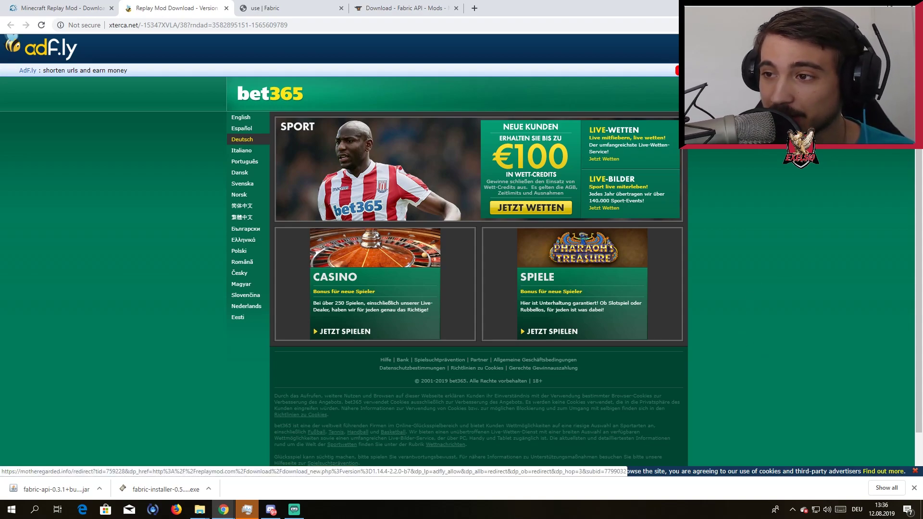
left_click(672, 138)
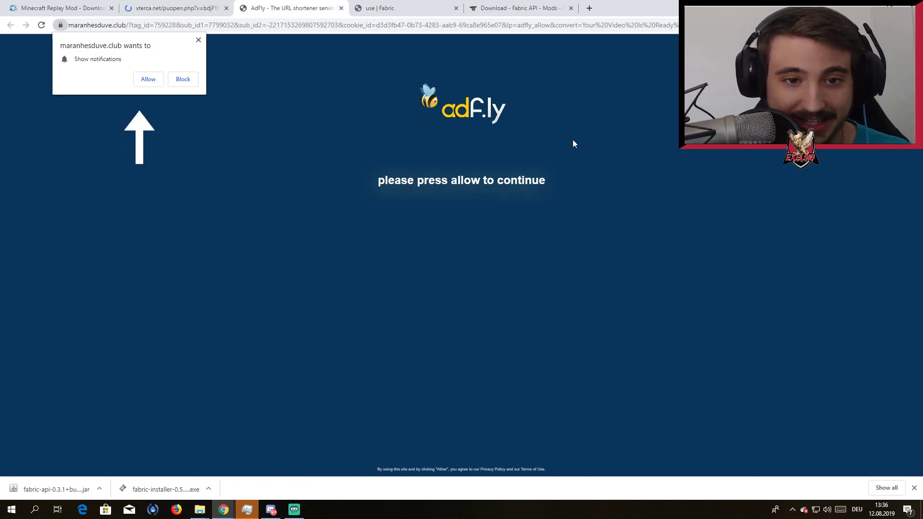
left_click(183, 80)
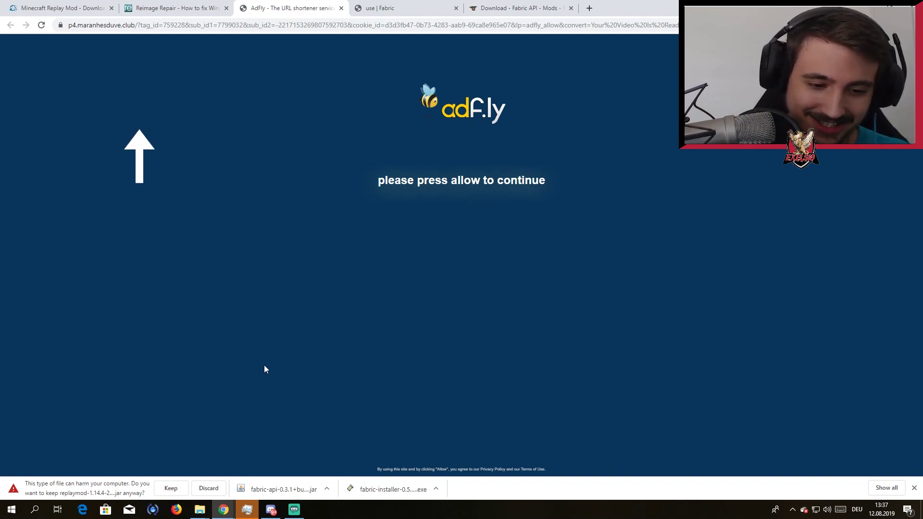
left_click(170, 488)
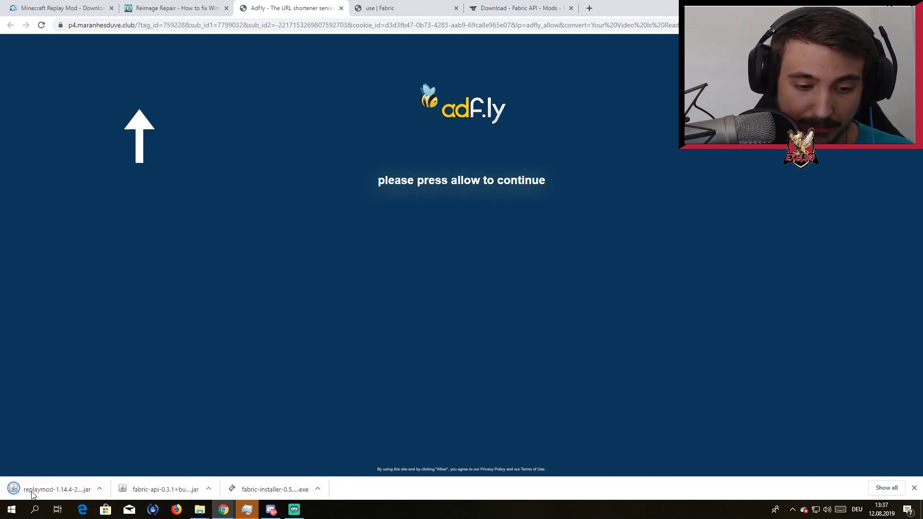
Close the Reimage Repair and AdFly advertising tabs, confirming leaving the site.
left_click(95, 6)
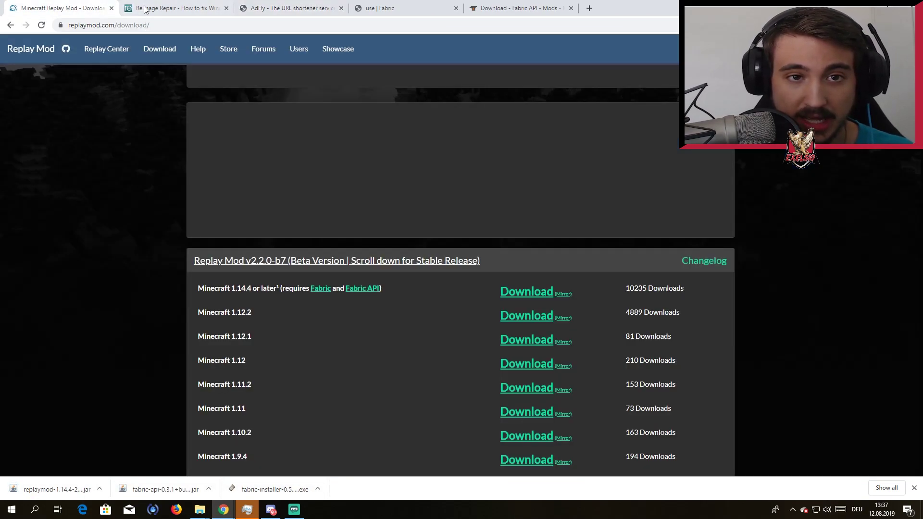
left_click(146, 8)
left_click(226, 9)
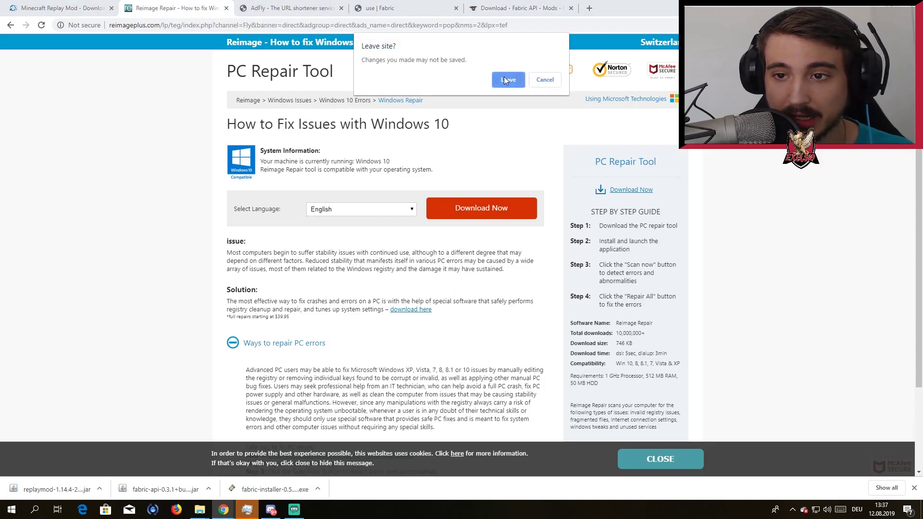
left_click(505, 78)
left_click(226, 9)
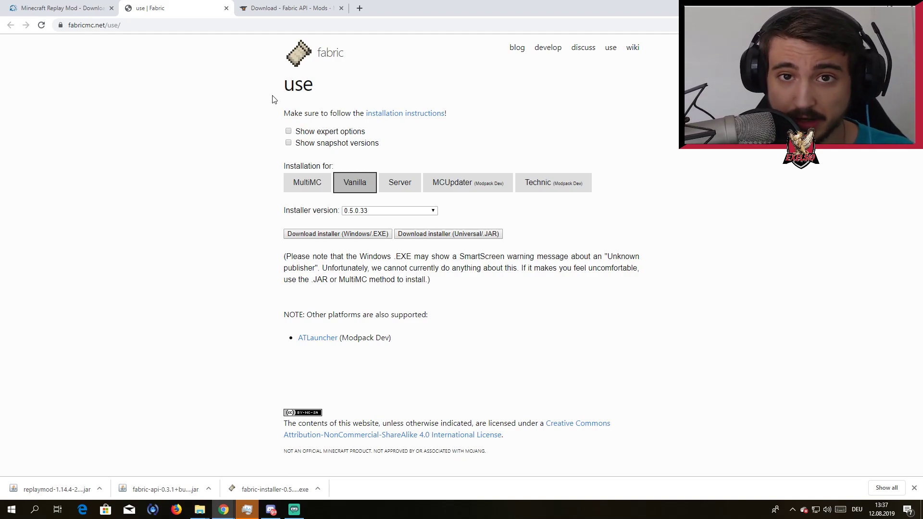
Open the .minecraft folder inside AppData's Roaming folder and restore its window to a smaller size over the browser.
key("super+r")
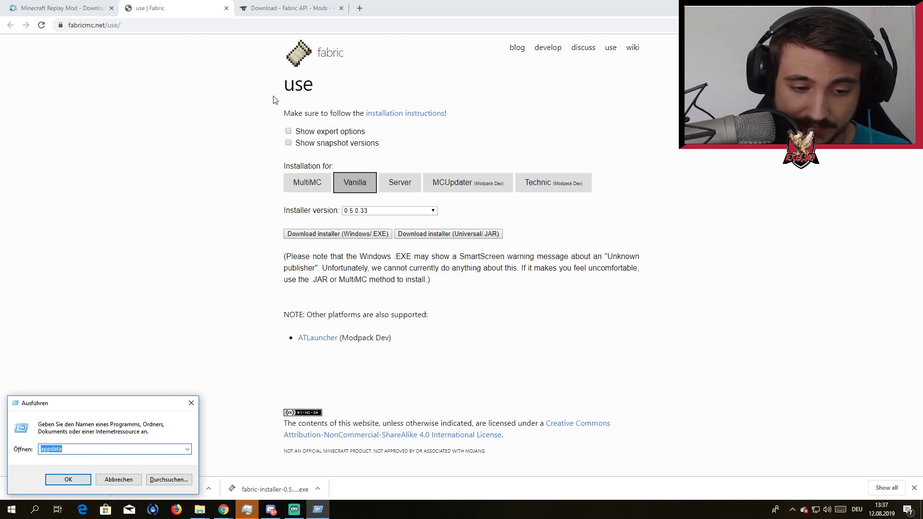
key("Return")
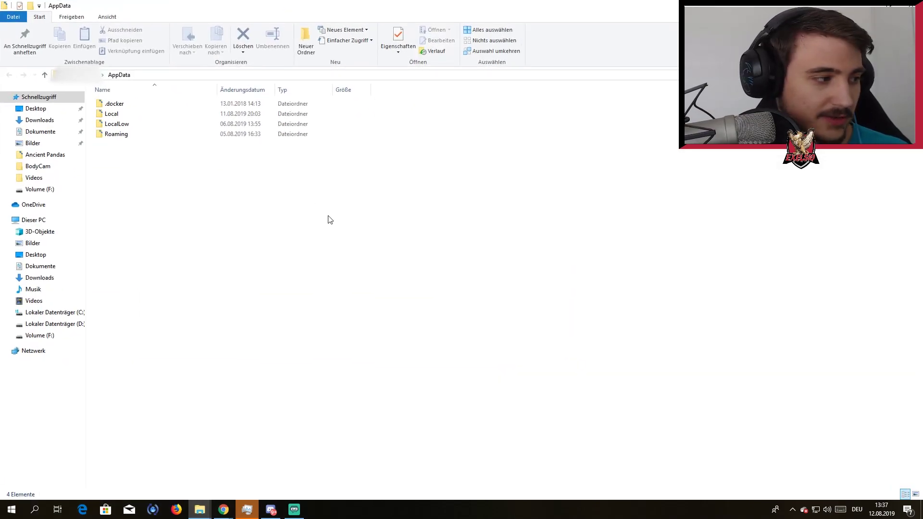
double_click(150, 139)
double_click(170, 101)
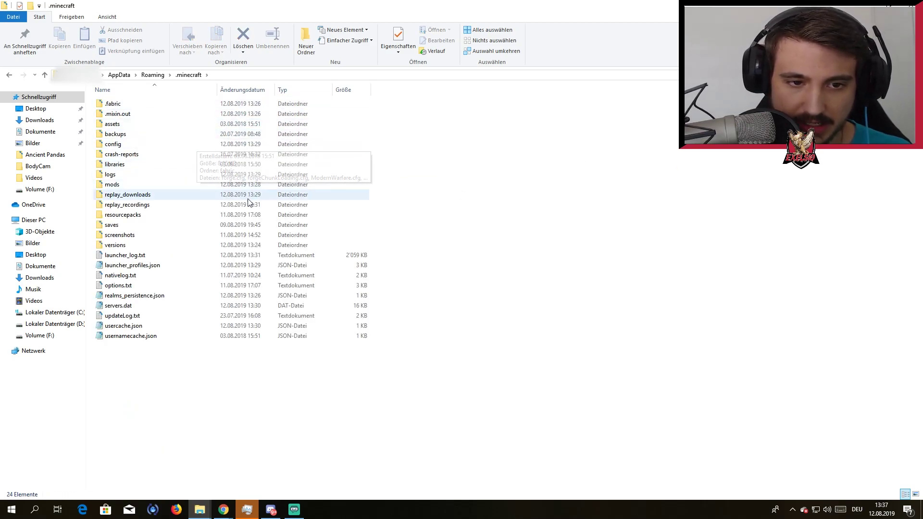
left_click_drag(447, 6, 494, 69)
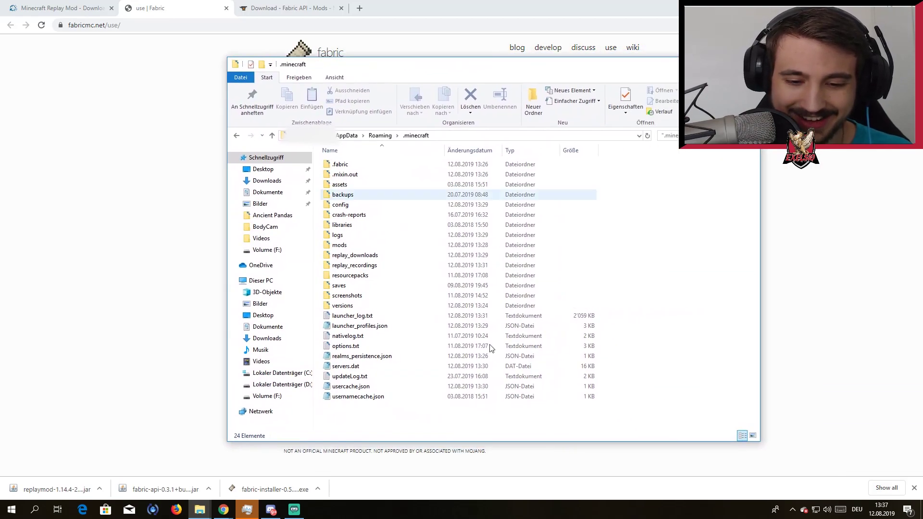
Open the downloaded Fabric installer, review its client installation settings, and close it.
left_click(268, 494)
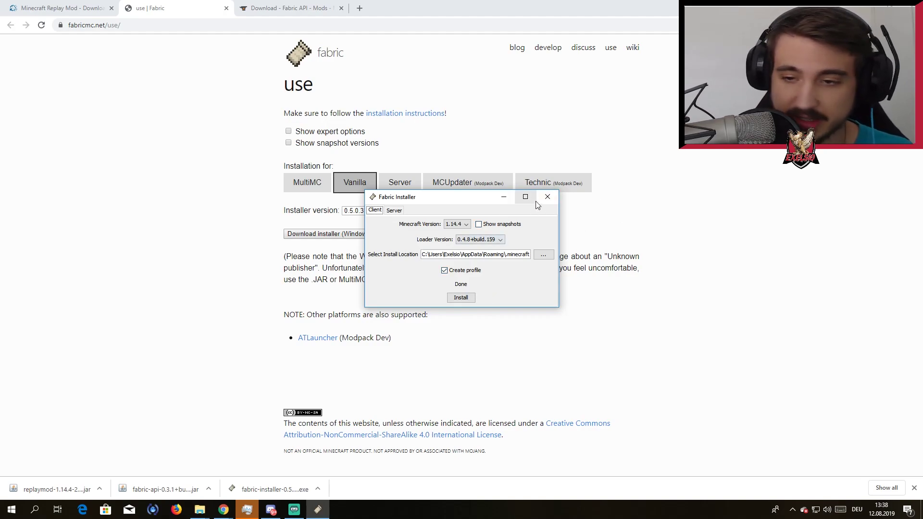
left_click(547, 197)
Start Minecraft from the Minecraft Launcher with the fabric-loader-1.14.4 profile and skip the ReplayMod.com login.
key("super+s")
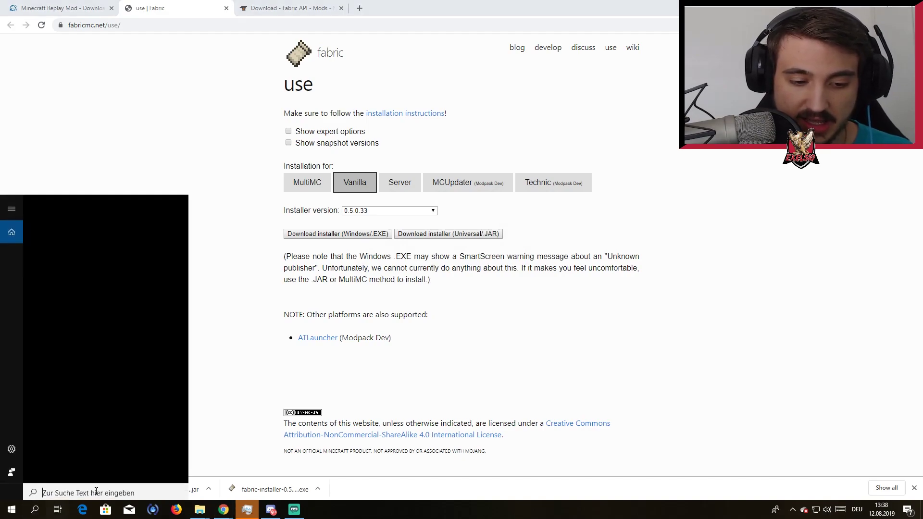
type("min")
left_click(114, 263)
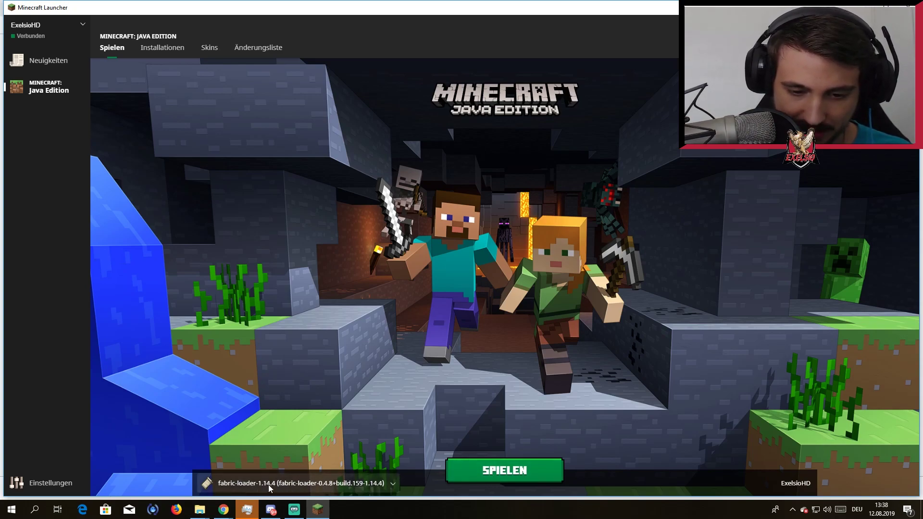
left_click(473, 470)
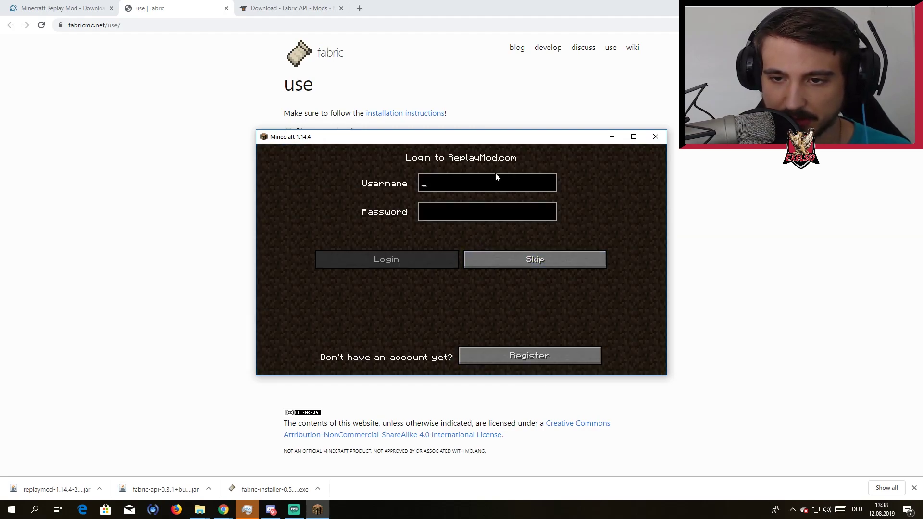
left_click(465, 186)
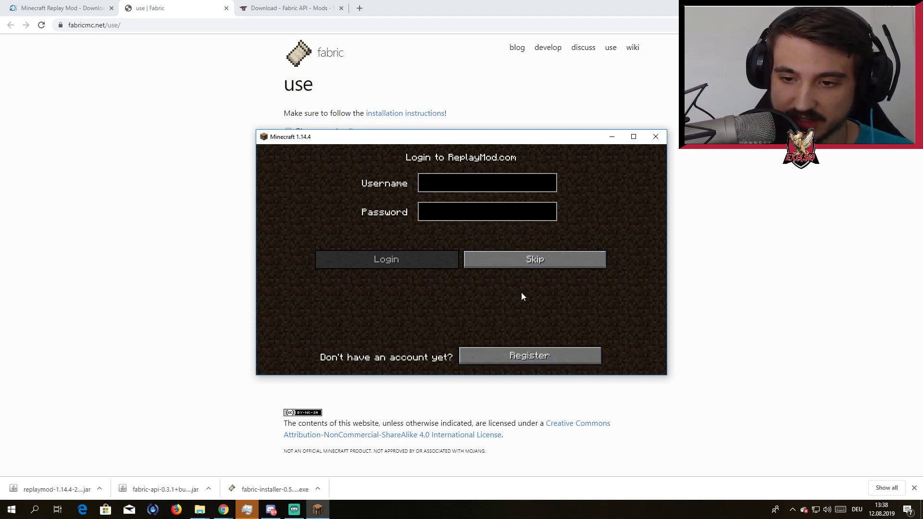
left_click(502, 267)
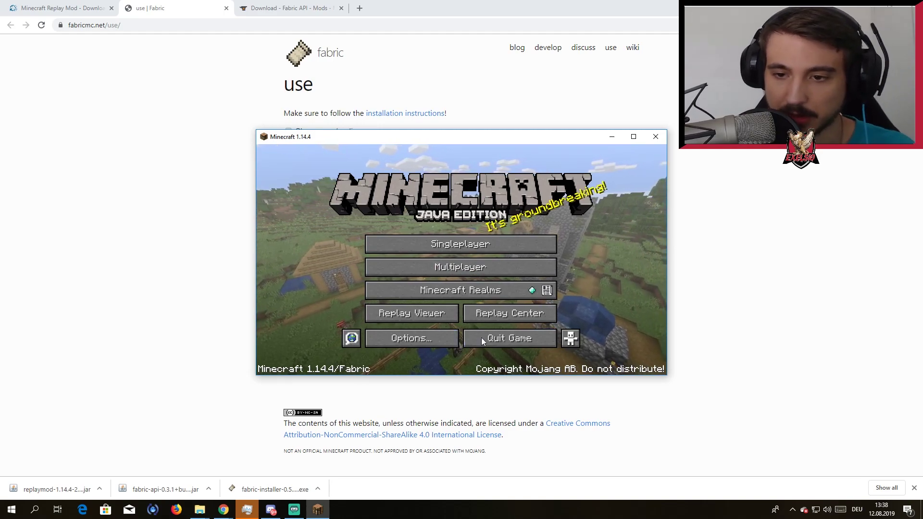
Close Minecraft and open the mods folder inside the .minecraft folder in AppData's Roaming folder.
left_click(655, 136)
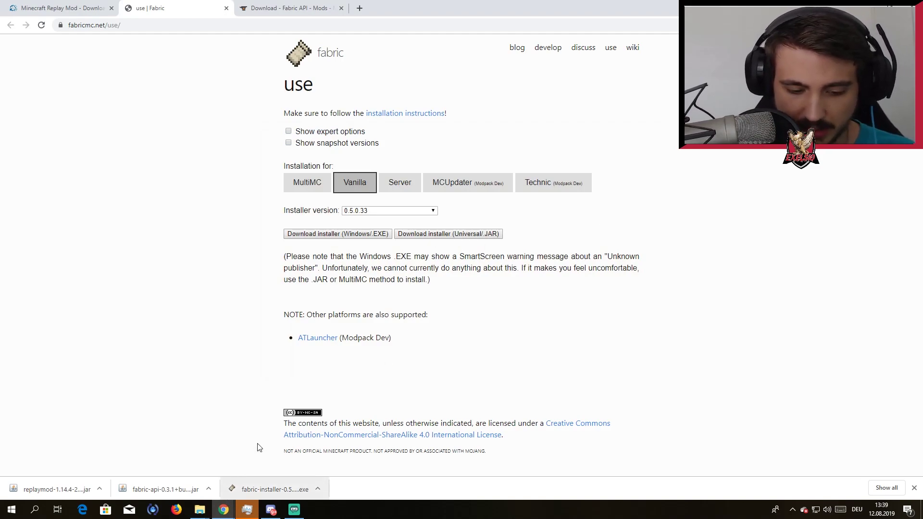
key("super+r")
type("%appdata%")
key("Return")
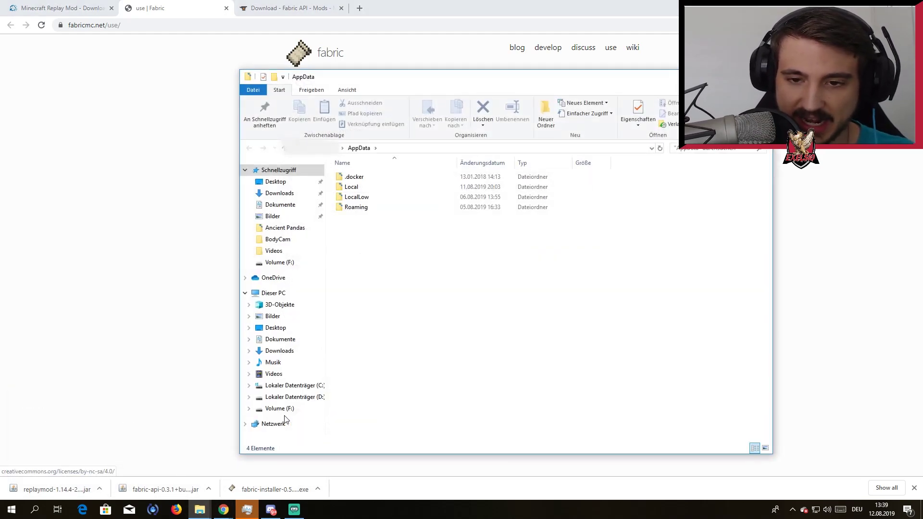
double_click(392, 178)
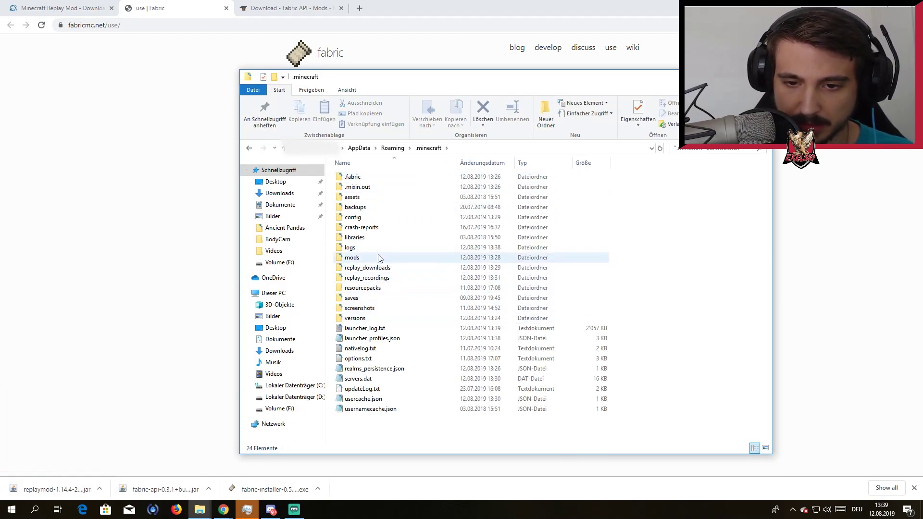
double_click(378, 258)
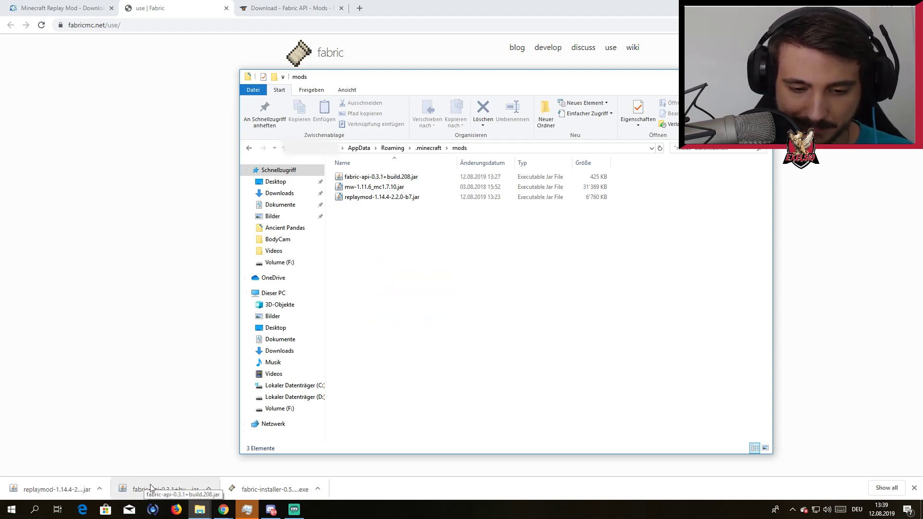
Locate the downloaded replaymod-1.14.4 jar in its folder and move it into the .minecraft mods folder.
left_click(101, 489)
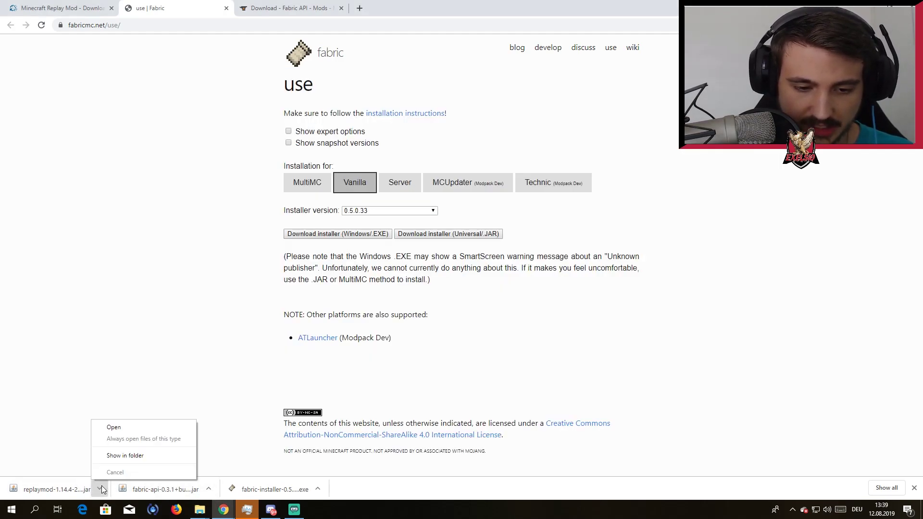
left_click(129, 453)
mouse_move(199, 510)
left_click(240, 463)
left_click_drag(56, 489, 385, 250)
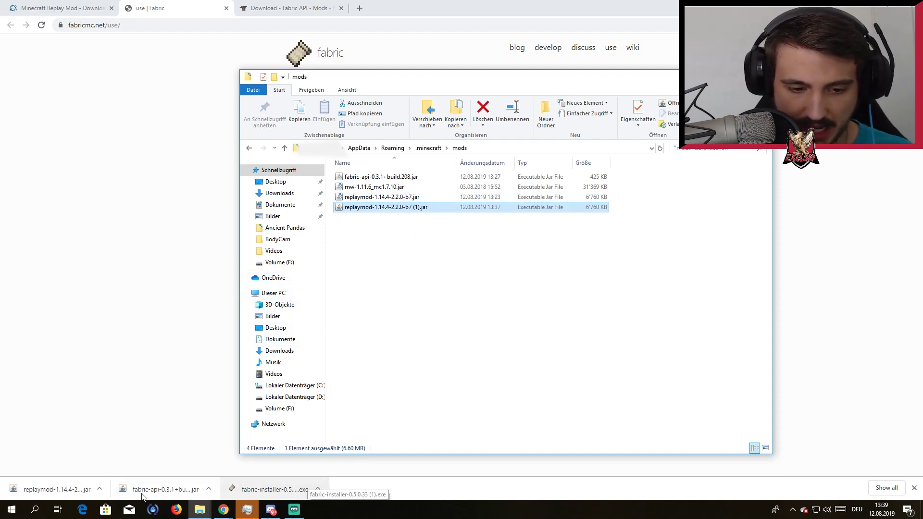
Try to move the downloaded fabric-api-0.3.1+build.208.jar into the mods folder, and cancel replacing the existing file.
left_click(209, 489)
left_click(228, 459)
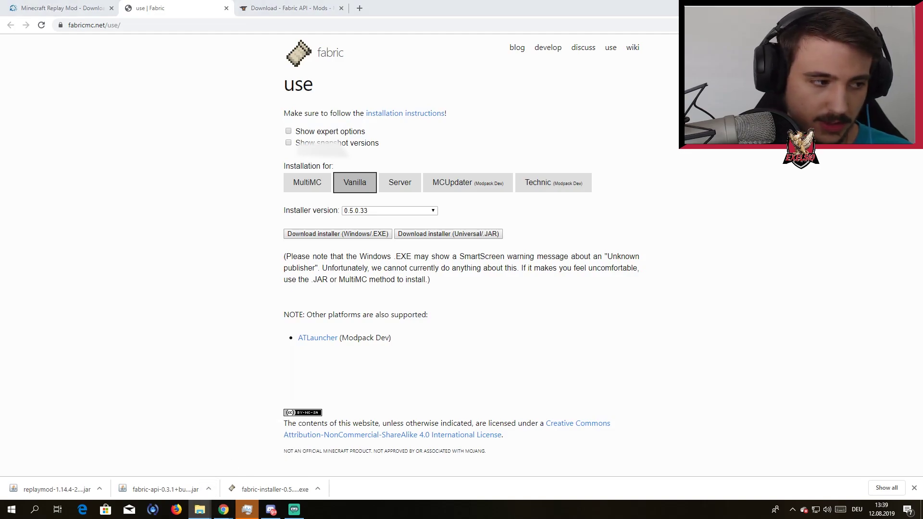
left_click_drag(165, 490, 428, 258)
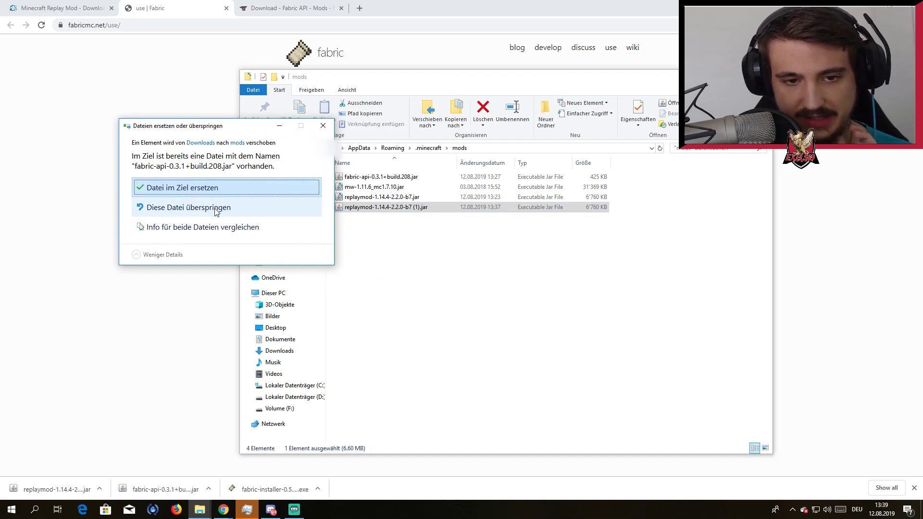
left_click(323, 125)
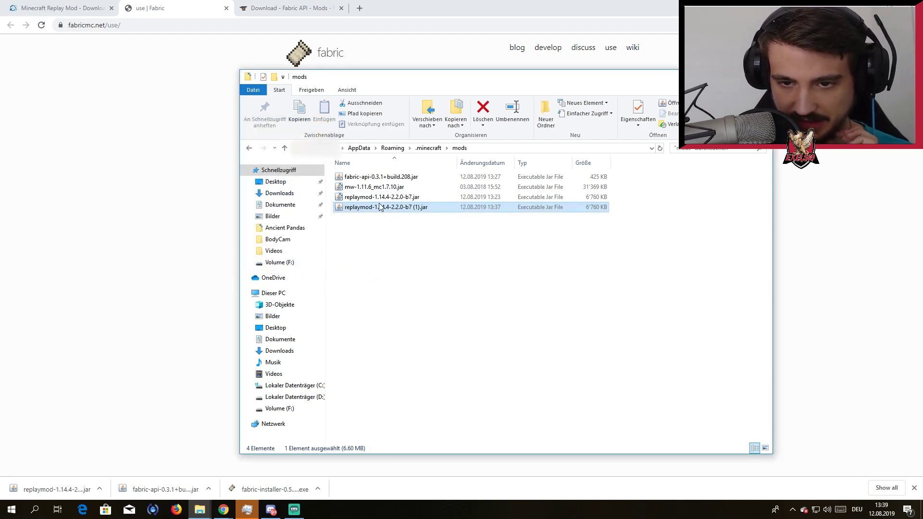
Delete the duplicate replaymod-1.14.4-2.2.0-b7 (1).jar from the mods folder and minimize the folder window.
key("F2")
key("BackSpace")
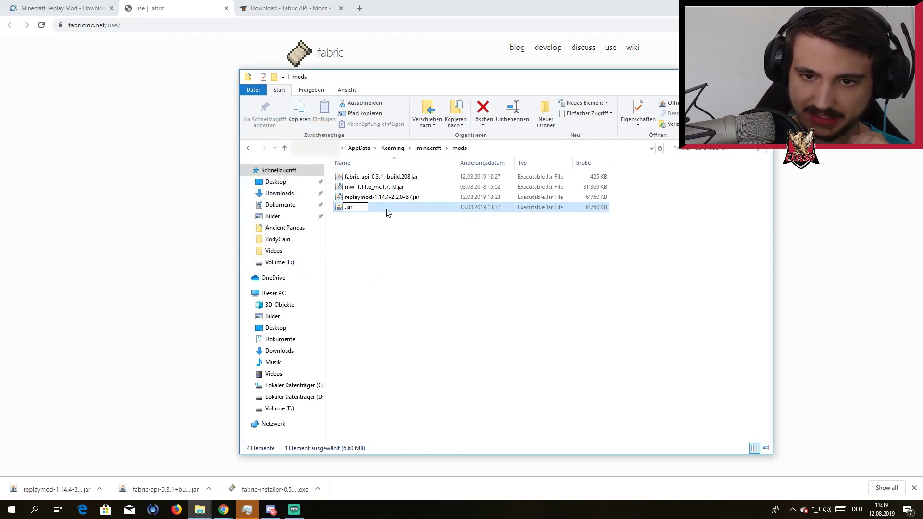
key("Return")
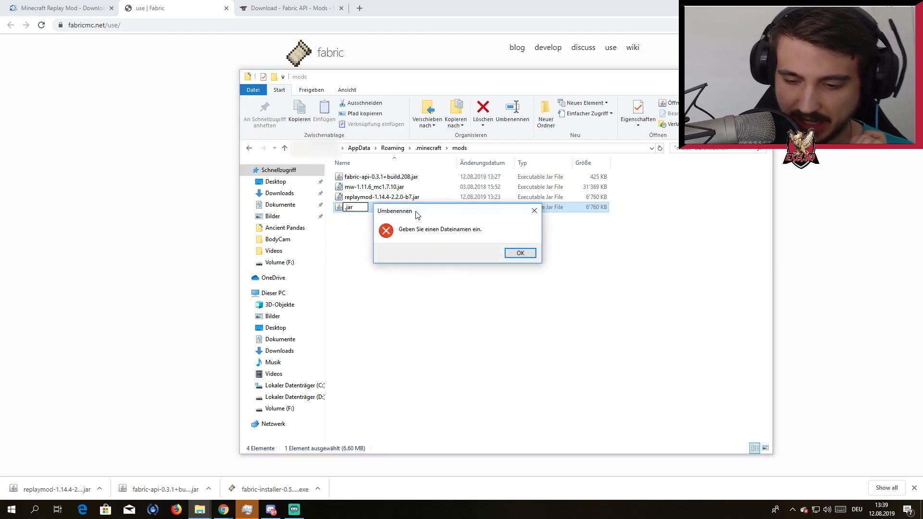
left_click(522, 252)
key("Delete")
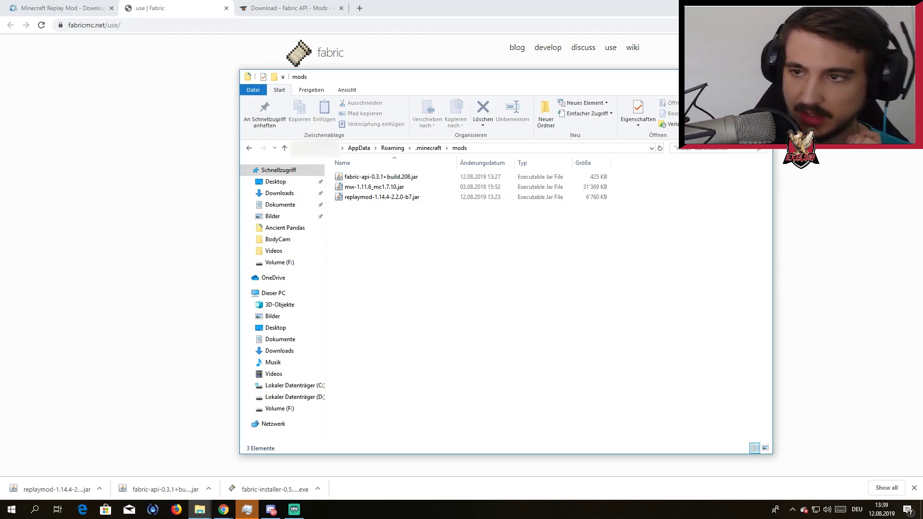
left_click(199, 509)
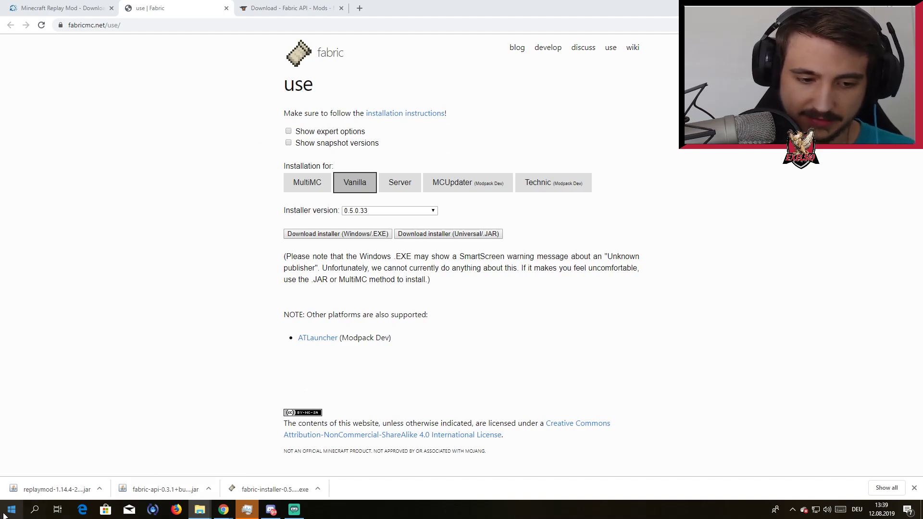
Search Windows for Minecraft and open the Minecraft Launcher.
left_click(25, 512)
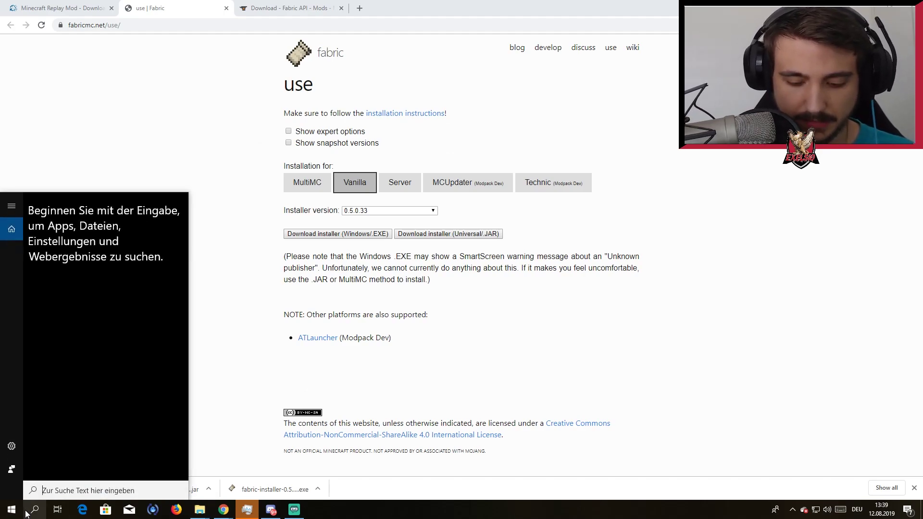
type("mij")
key("BackSpace")
type("ij")
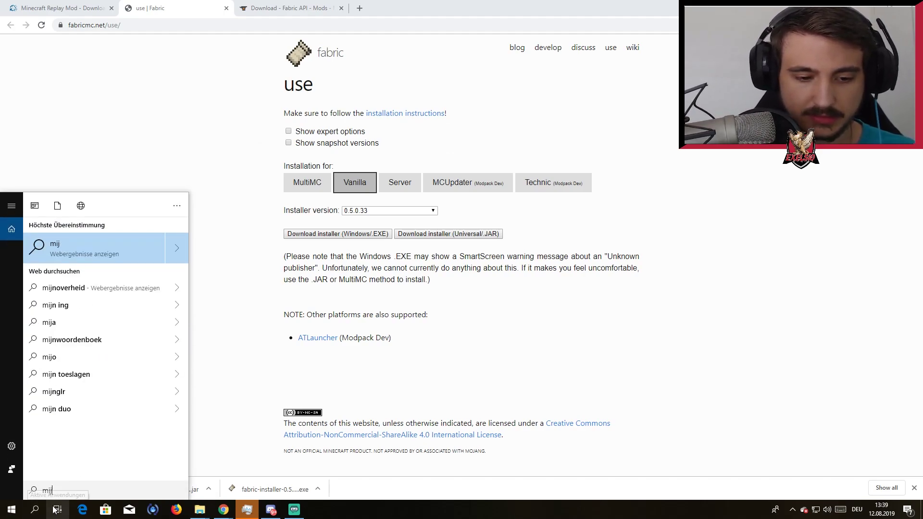
type("necraft")
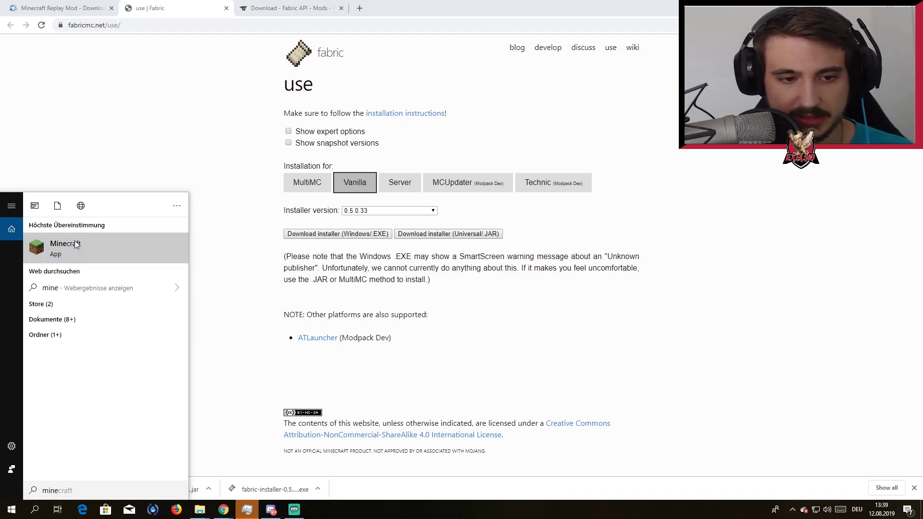
left_click(55, 247)
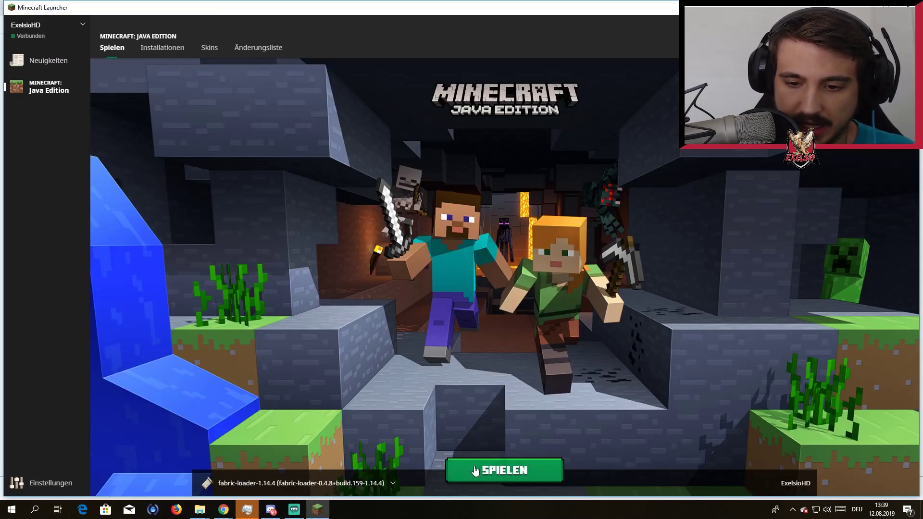
Start the game with the fabric-loader-1.14.4 profile, maximize its window and skip the ReplayMod.com login.
left_click(504, 470)
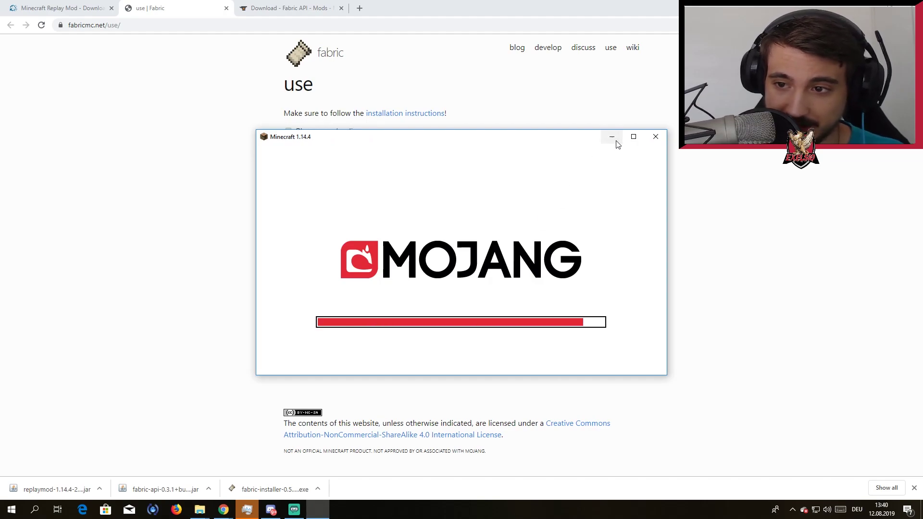
left_click(632, 138)
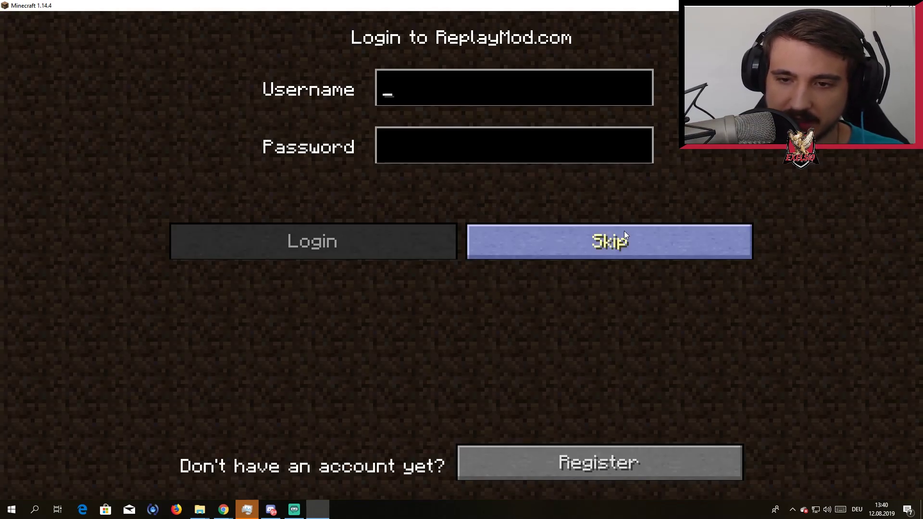
left_click(563, 250)
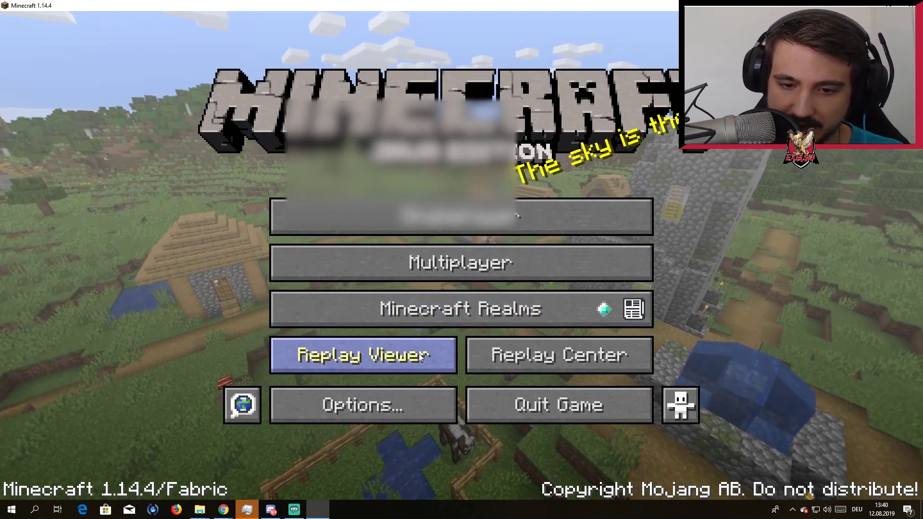
Look through the Replay Viewer, the Replay Center's login screen and the game options, returning to the main menu.
left_click(430, 352)
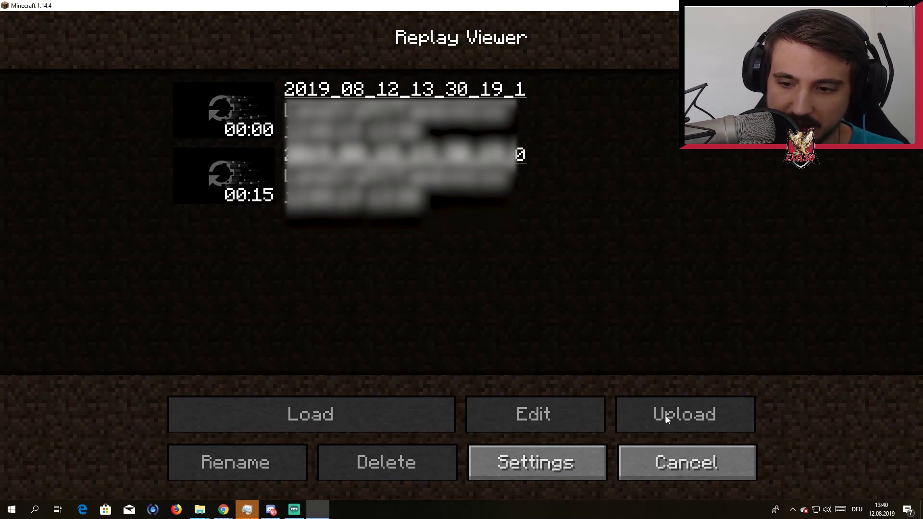
left_click(648, 452)
left_click(559, 346)
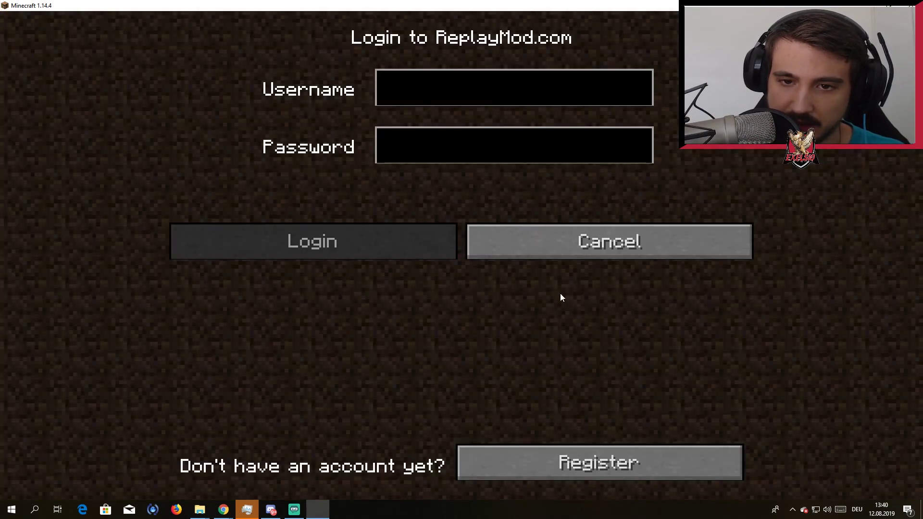
left_click(604, 461)
left_click(564, 365)
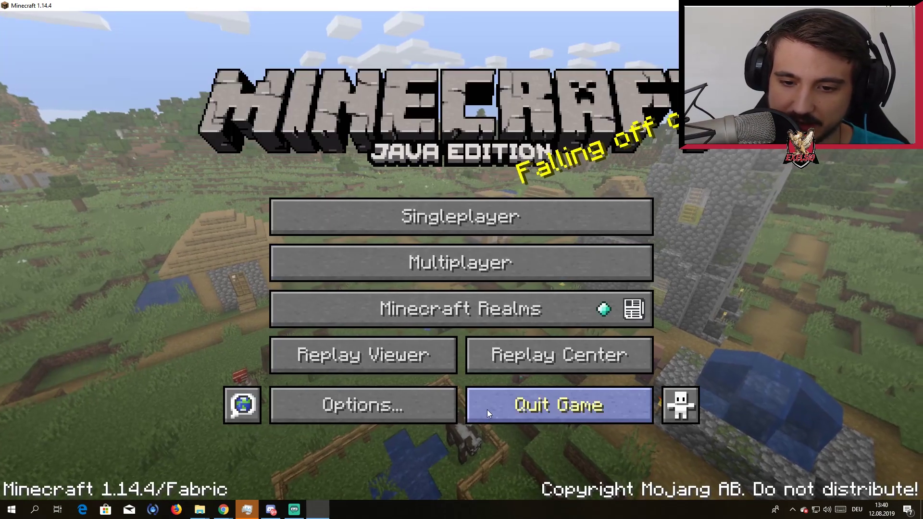
left_click(438, 407)
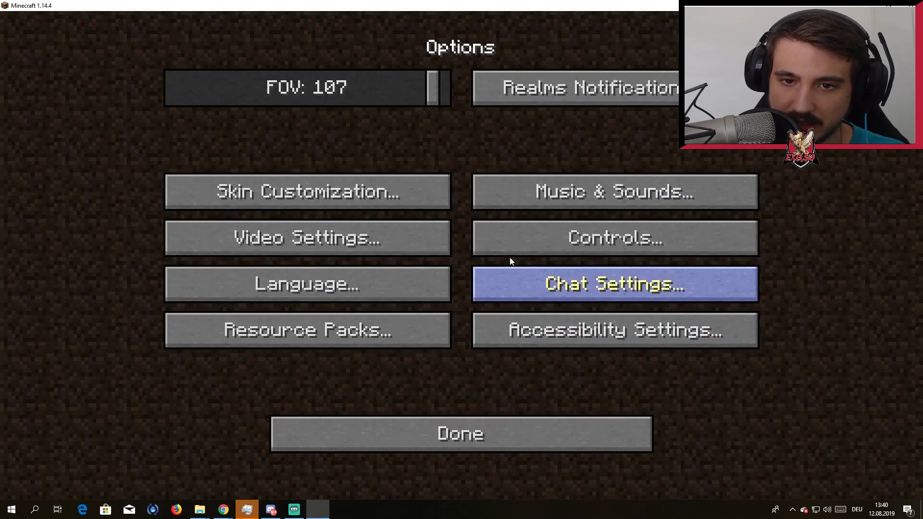
left_click(519, 420)
Load the 00:15 recording from the Replay Viewer.
left_click(365, 355)
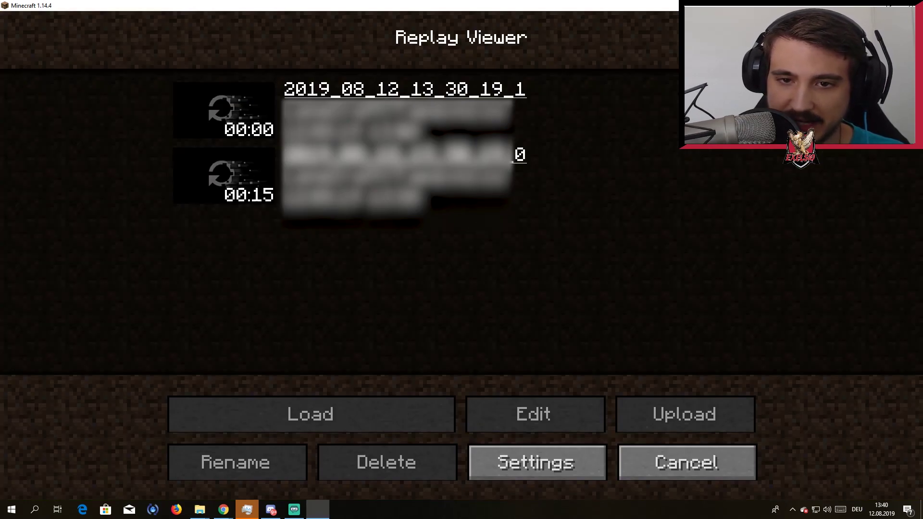
left_click(407, 134)
double_click(427, 177)
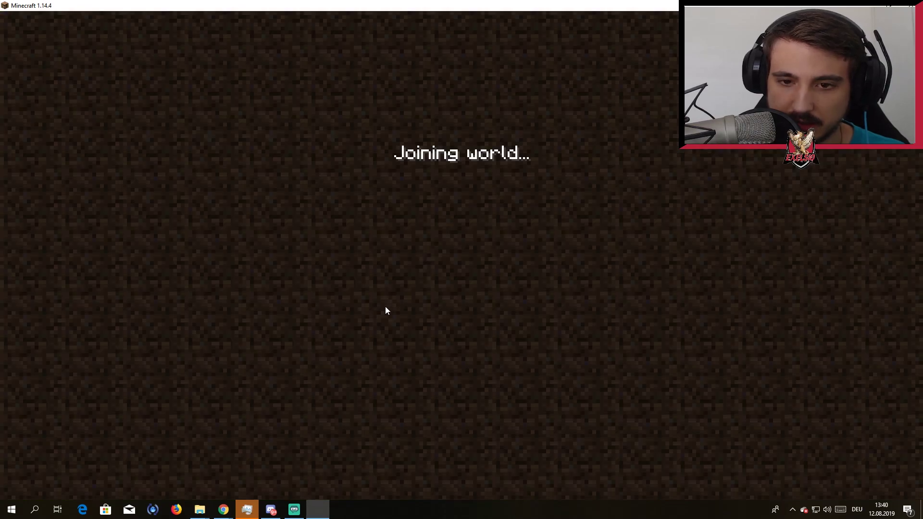